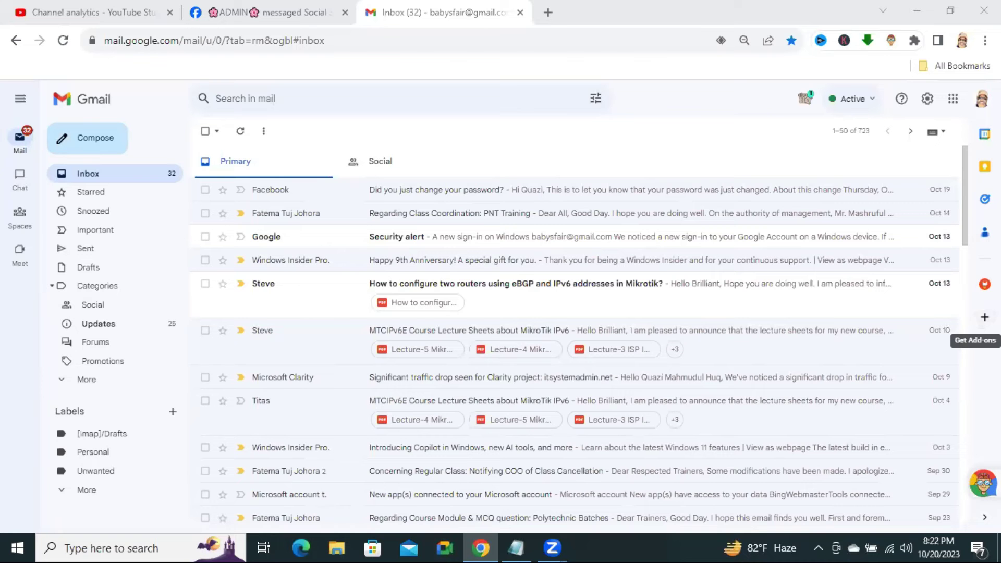
- Open the add-ons Marketplace and browse its Intelligent apps, including GPT for Gmail
left_click(985, 317)
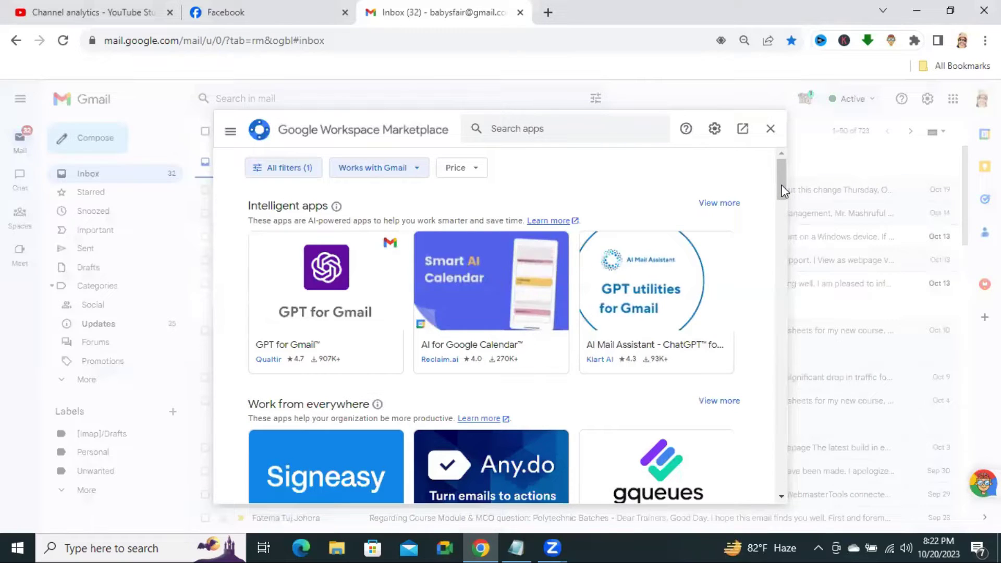
mouse_move(781, 185)
left_mouse_down()
mouse_move(793, 284)
mouse_move(789, 167)
left_mouse_up()
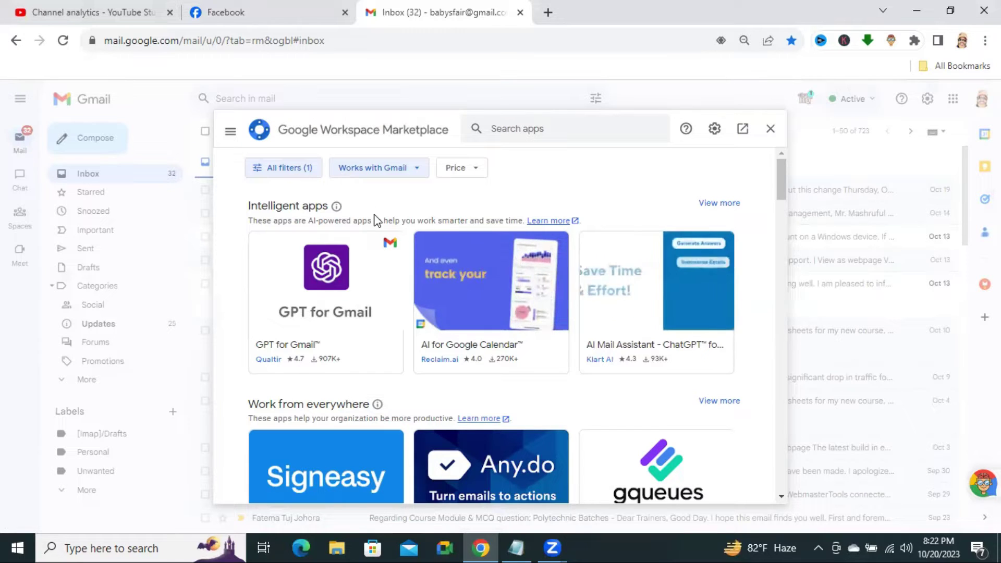
- Filter the Marketplace by Price to Free of charge and open the GPT for Gmail app page
left_click(479, 176)
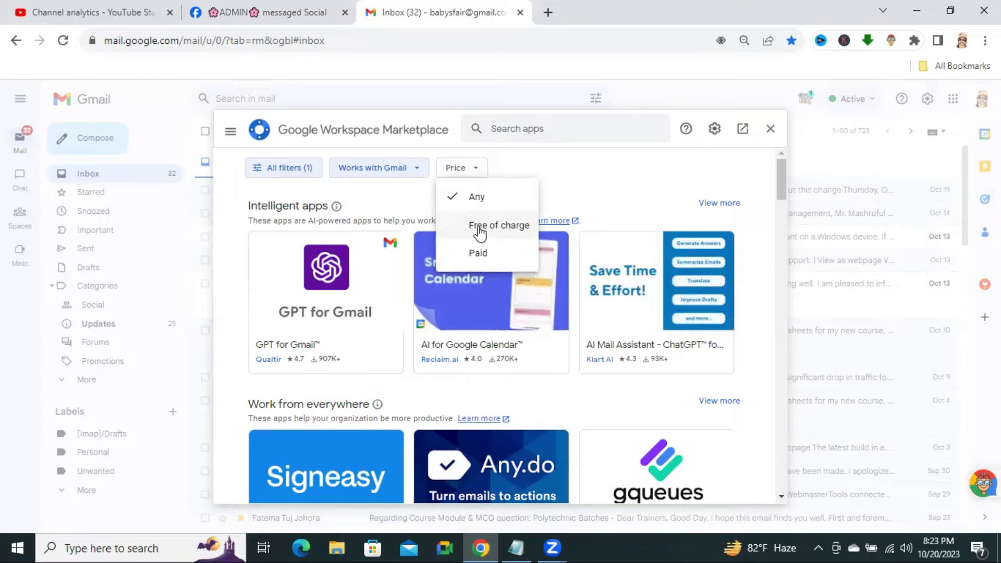
left_click(498, 232)
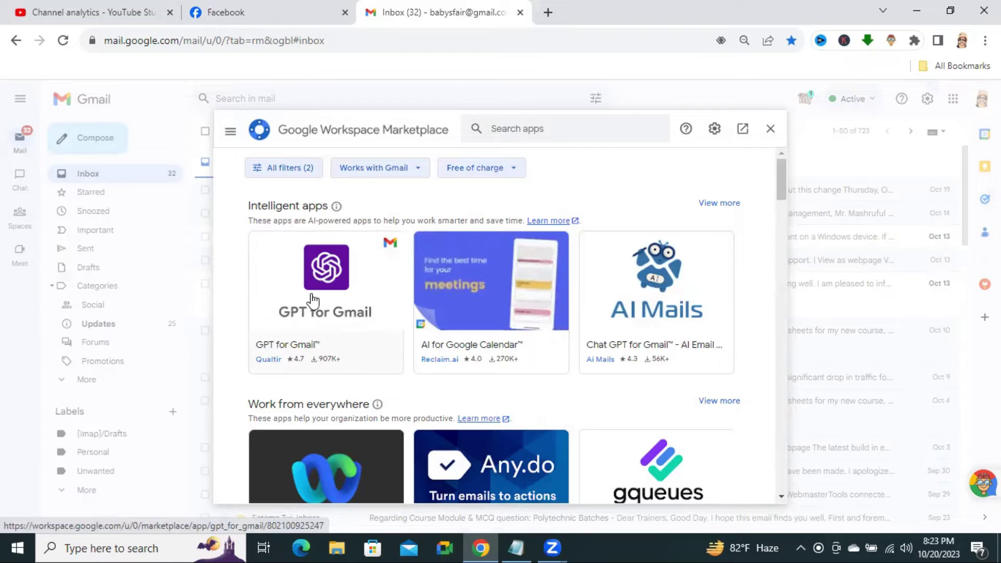
left_click(348, 303)
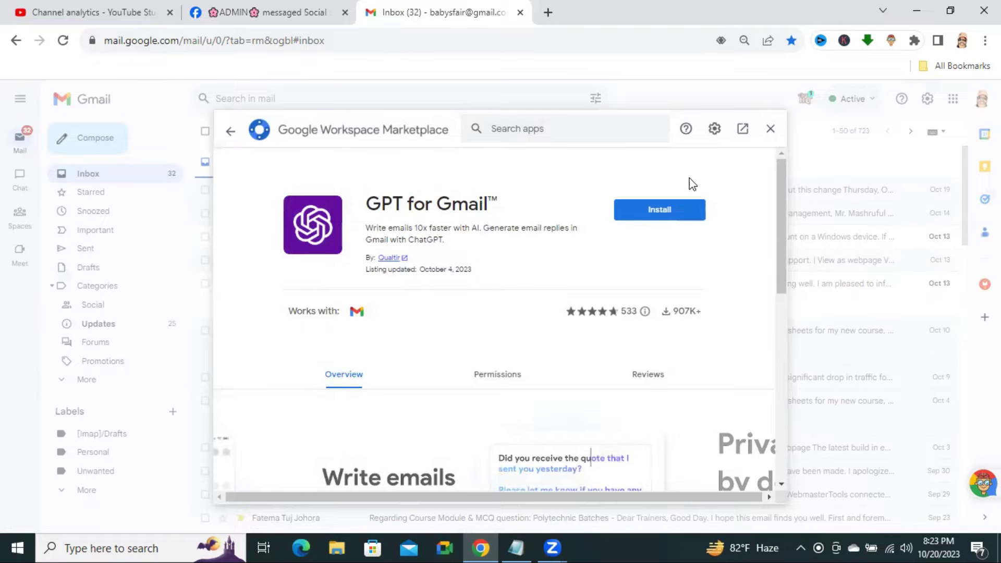
- Start installing GPT for Gmail from its listing page
left_click(659, 214)
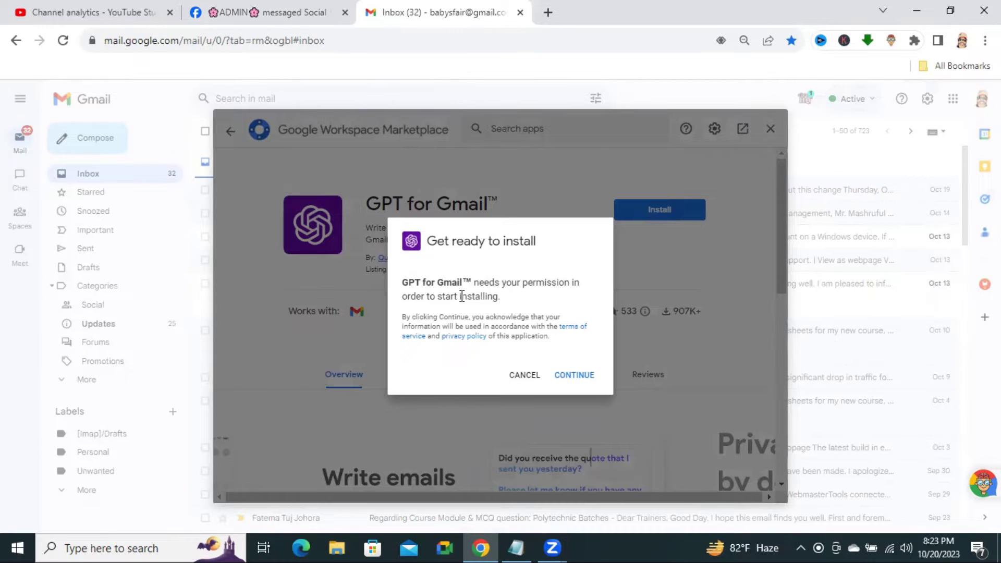
- Continue the install, choose the existing Google account and allow GPT for Gmail access
left_click(577, 382)
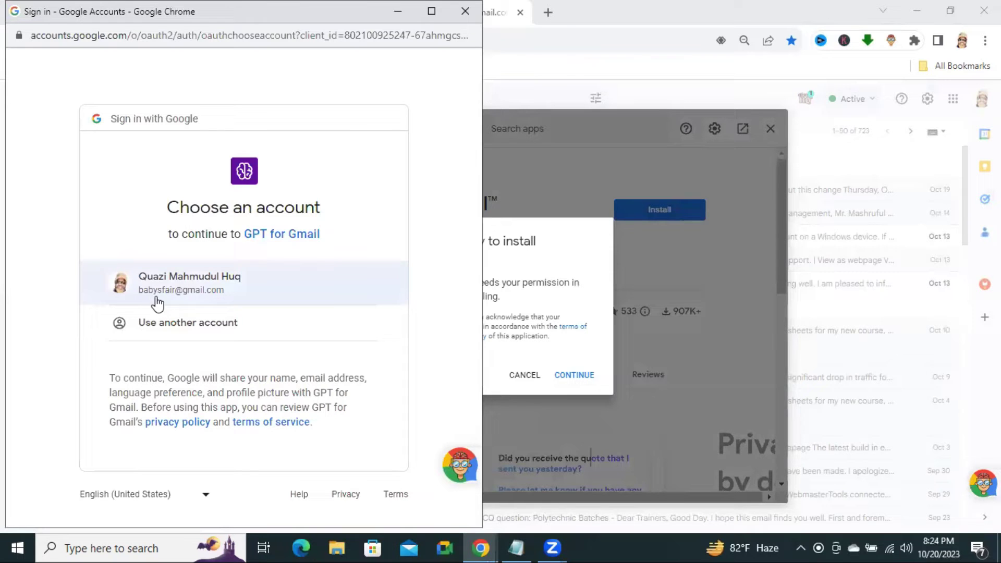
left_click(200, 288)
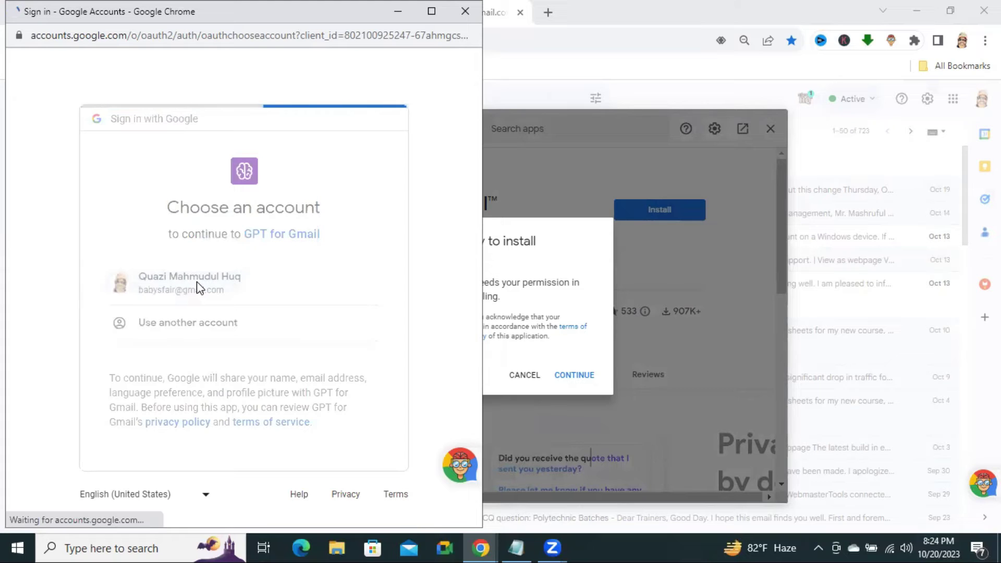
scroll(477, 284, "down", 5)
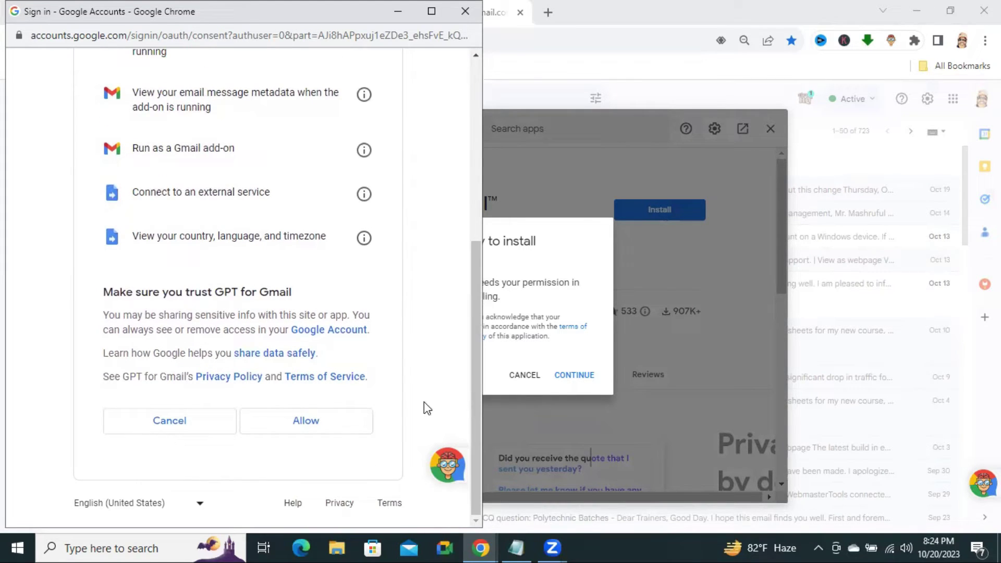
left_click(314, 424)
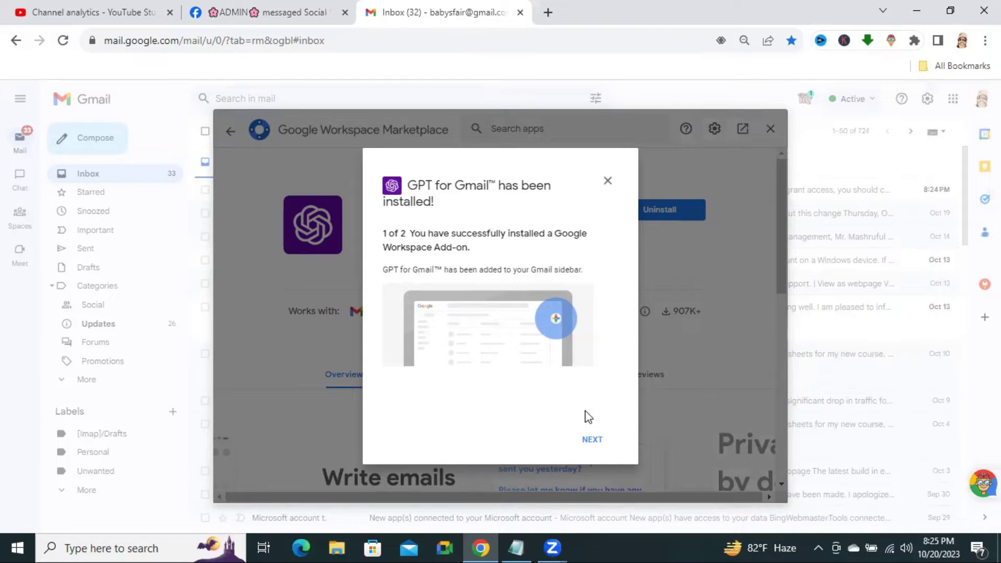
- Complete the setup wizard, close the Marketplace, dismiss the notice and show the GPT for Gmail panel
left_click(593, 441)
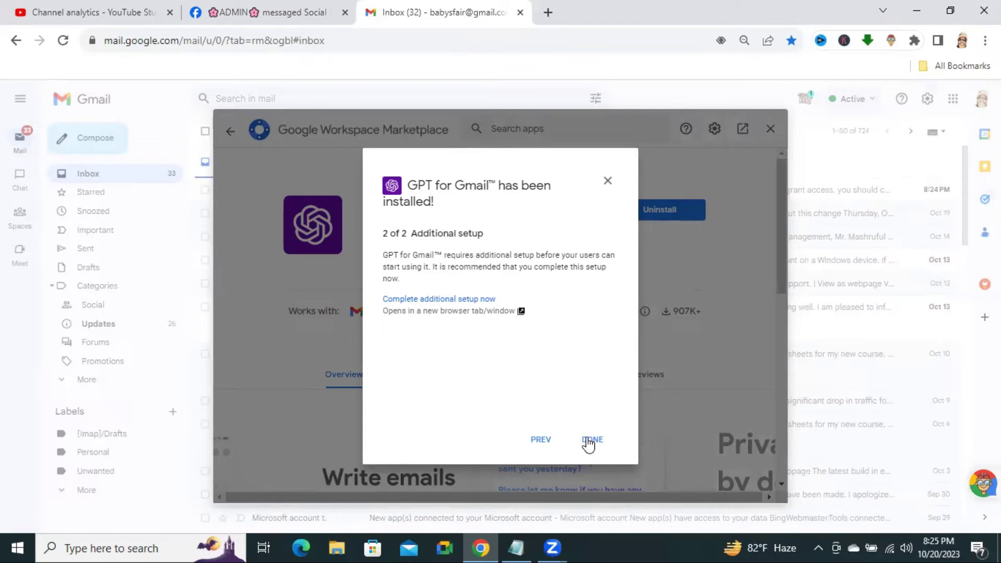
left_click(592, 441)
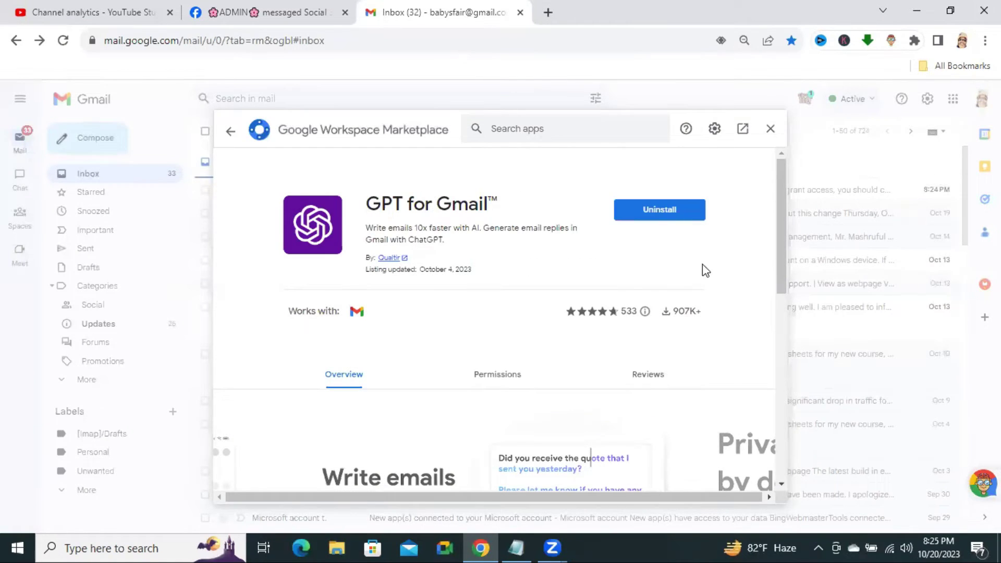
left_click(771, 129)
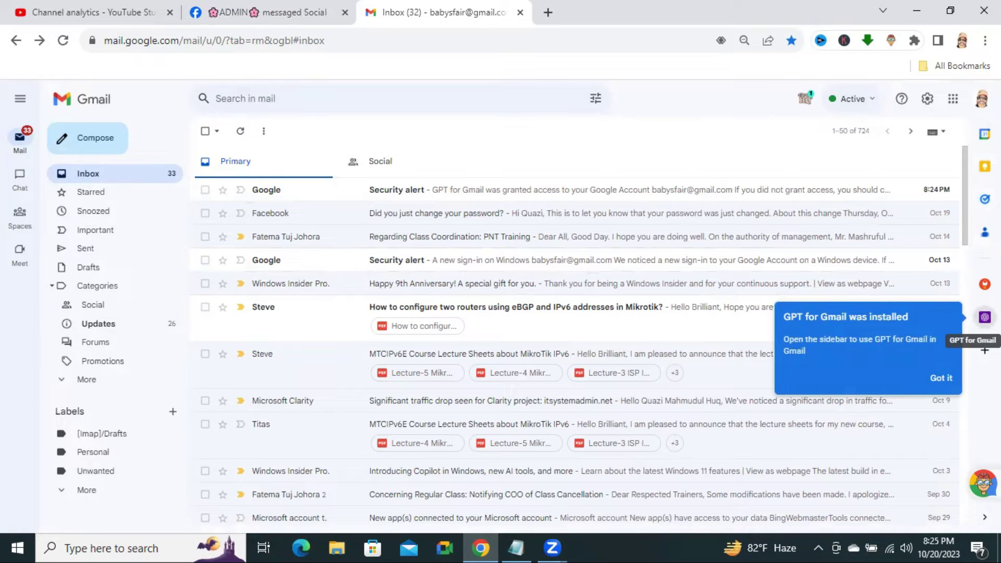
left_click(942, 384)
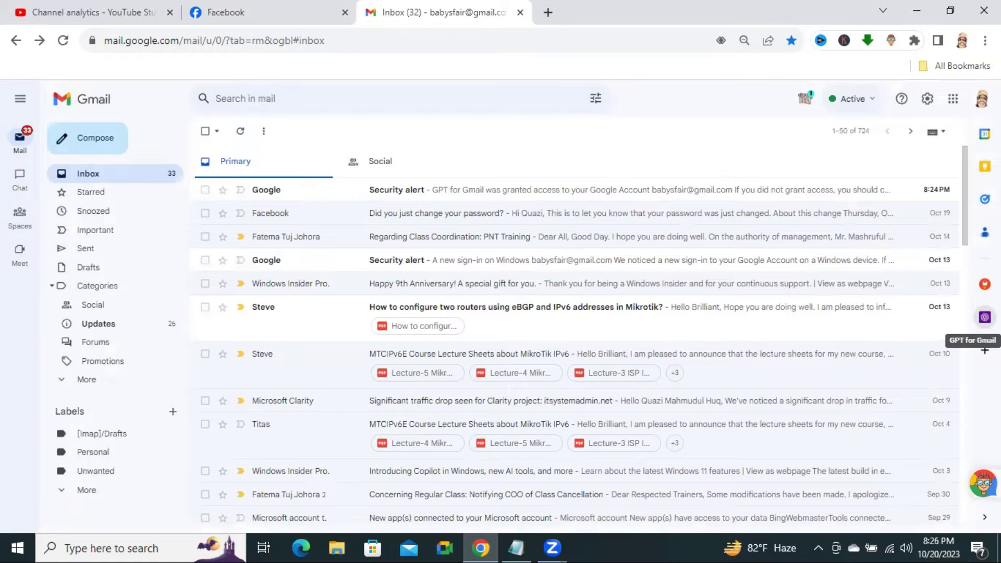
left_click(985, 317)
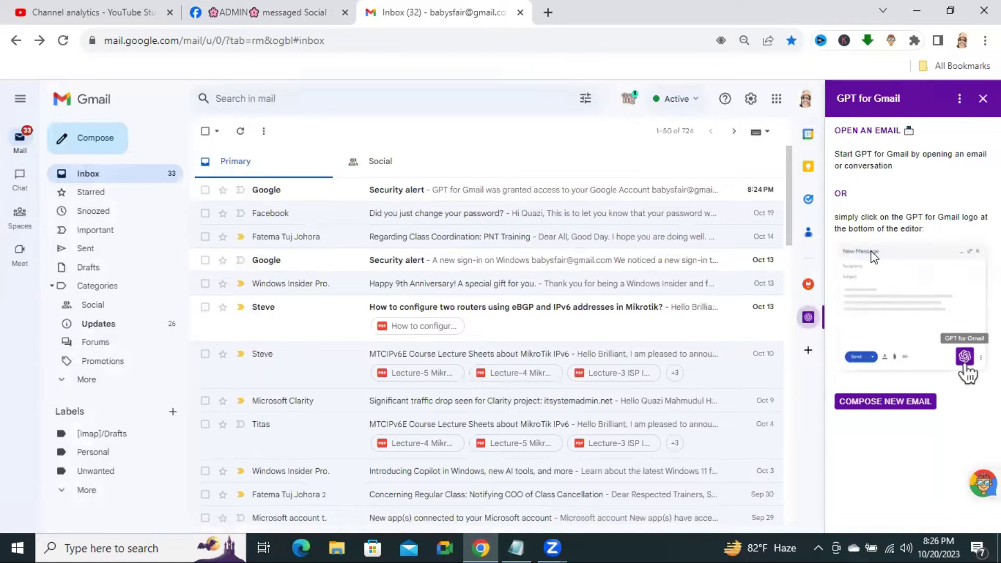
- Start a new email from the GPT panel to the suggested contact with subject 'Thank You'
left_click(904, 409)
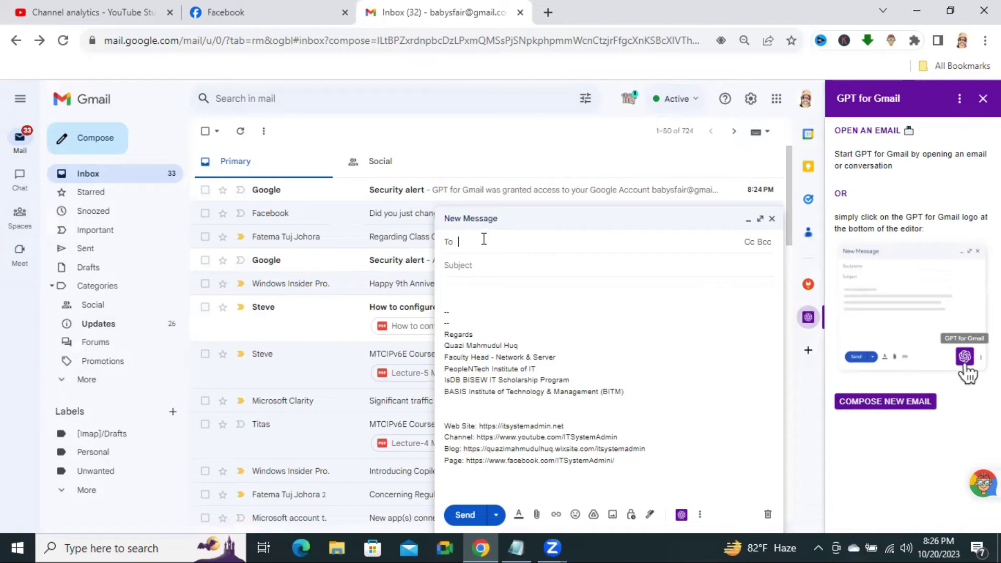
type("qua")
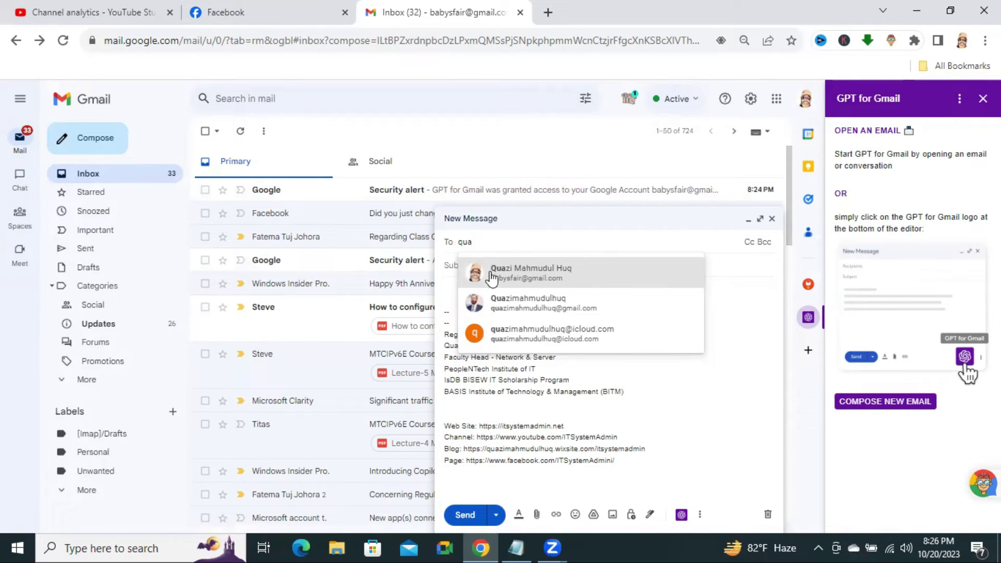
left_click(496, 303)
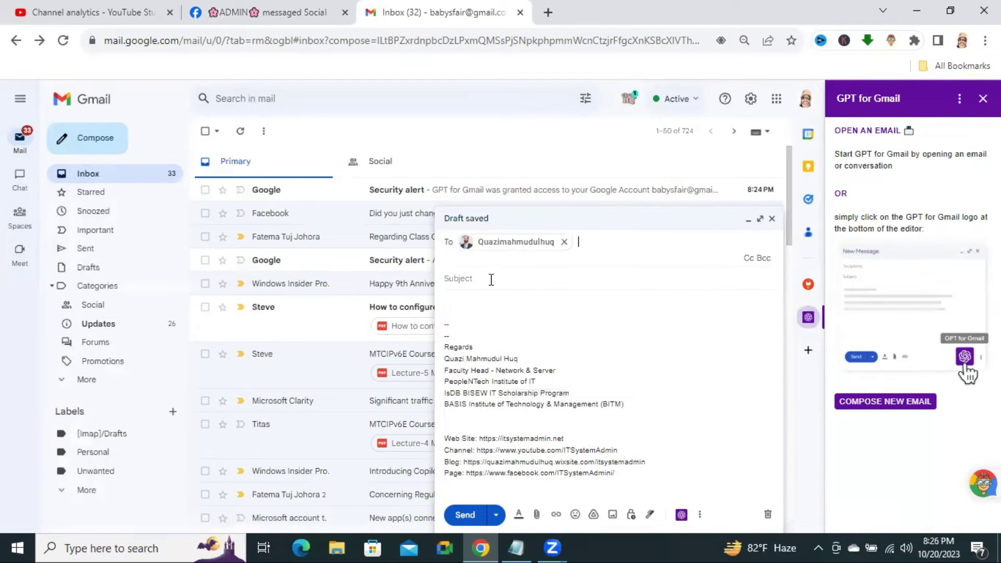
left_click(490, 279)
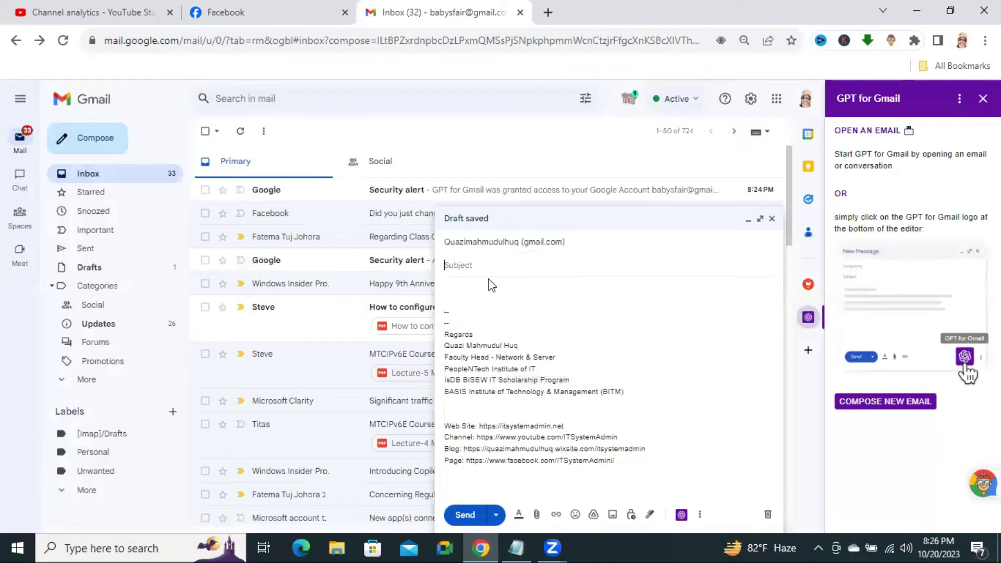
type("Thank You")
left_click(489, 293)
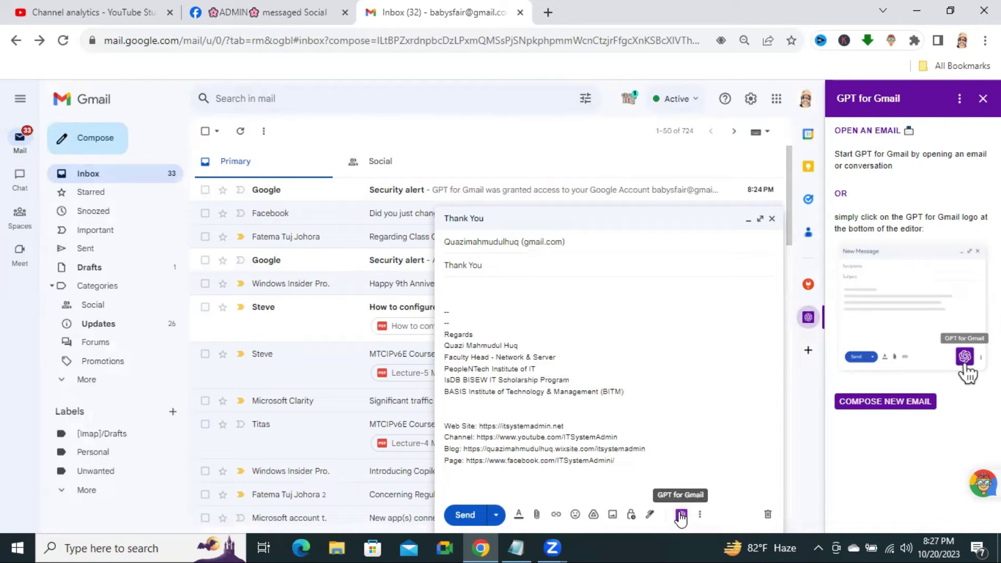
- Generate a Formal email from the prompt 'Thank you for your Support' and add it to the draft
left_click(681, 516)
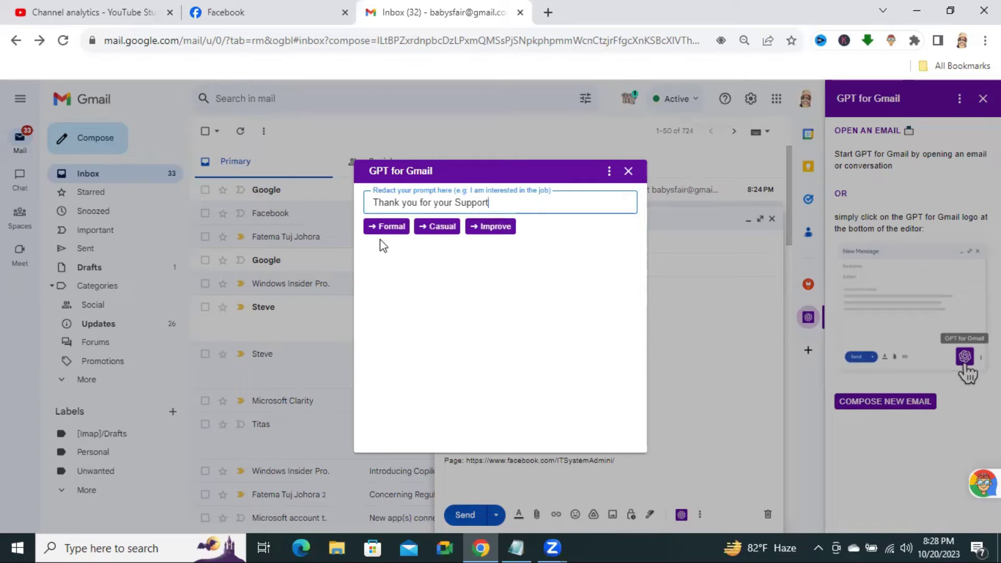
left_click(390, 227)
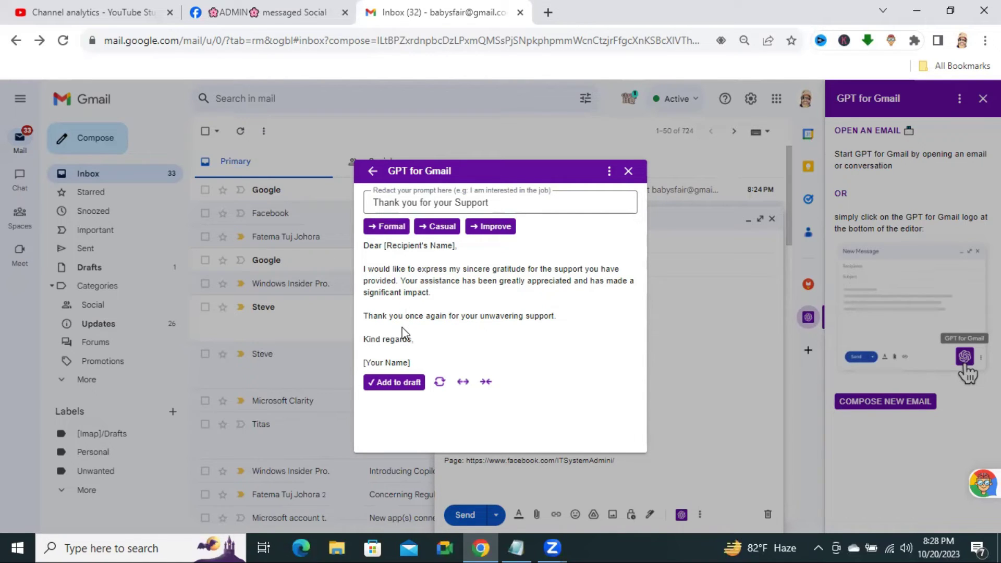
left_click(401, 383)
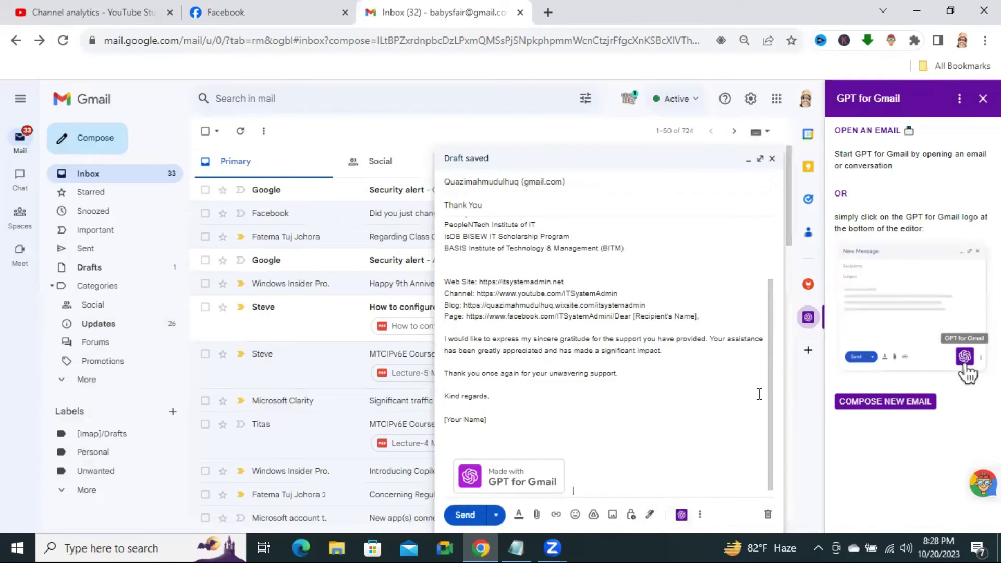
- Move the 'Dear' greeting onto its own line in the draft body
scroll(771, 386, "down", 2)
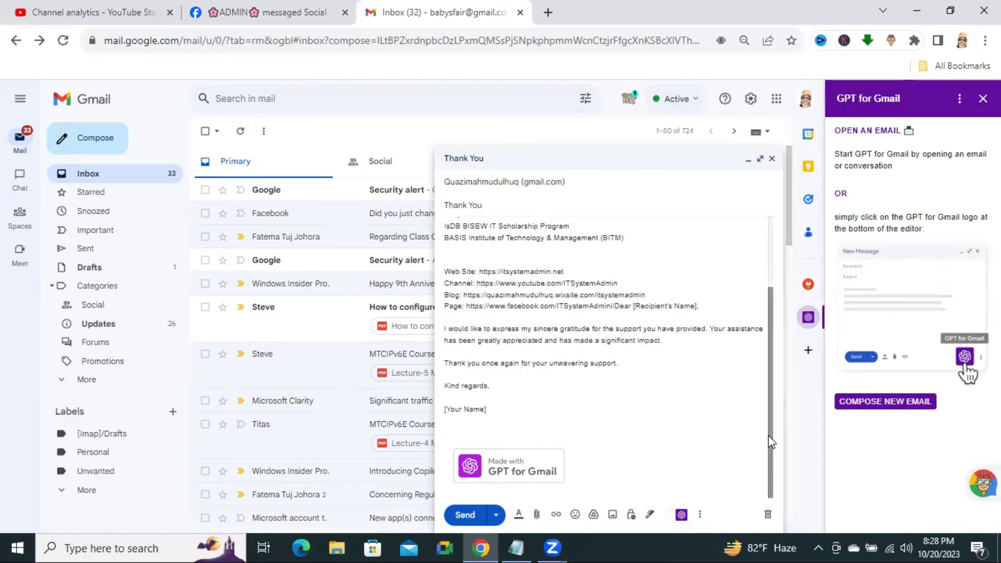
scroll(759, 386, "up", 2)
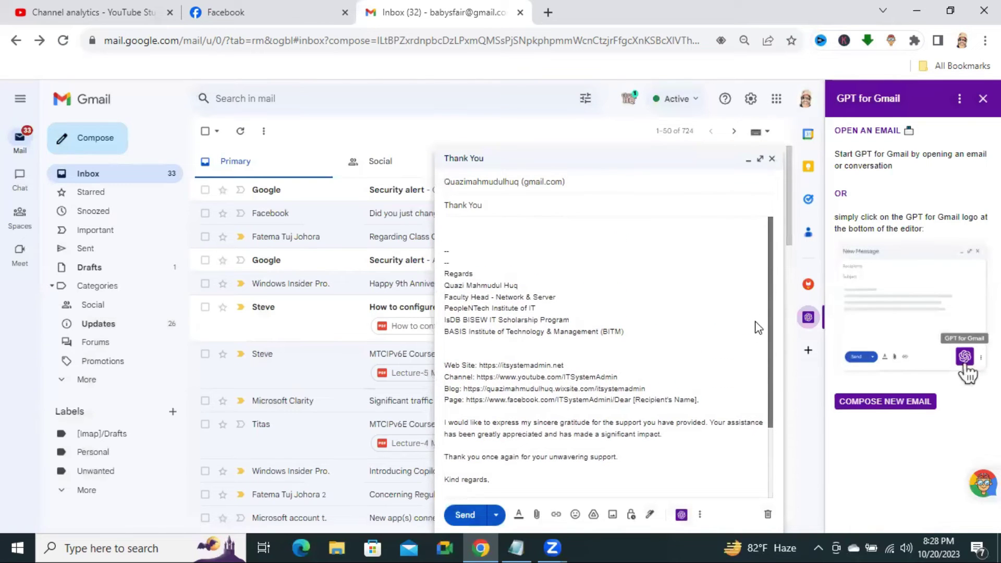
scroll(772, 397, "down", 2)
scroll(772, 399, "down", 2)
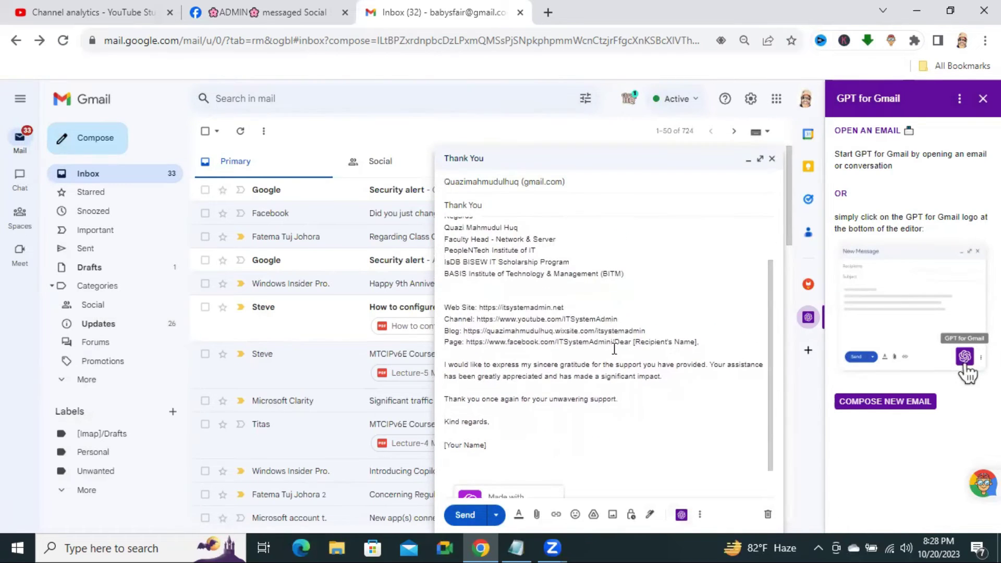
left_click(615, 342)
key("Return")
key("Return")
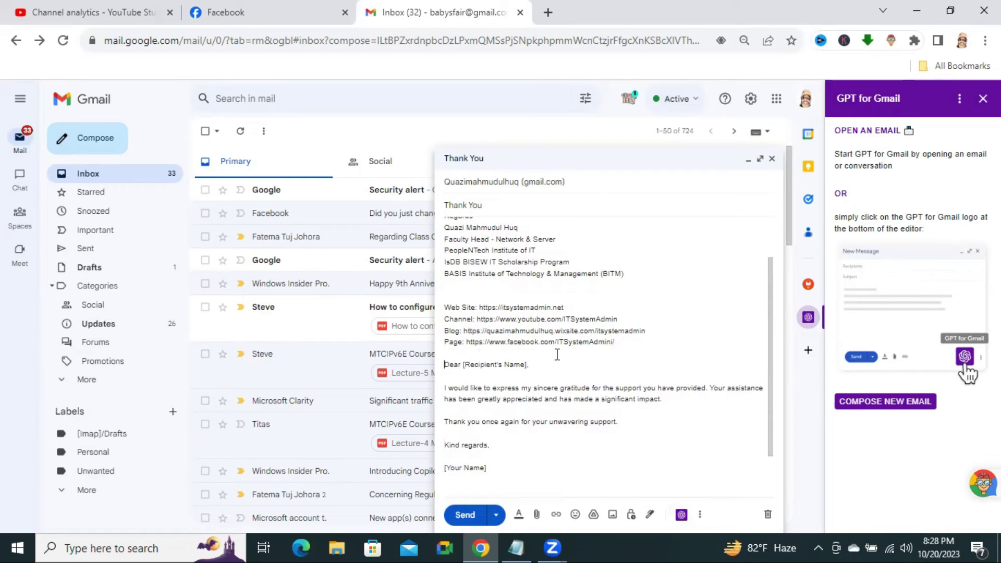
- Replace the [Recipient's Name] and [Your Name] placeholders with the recipient's and sender's first names
left_click(527, 365)
key("BackSpace")
key("BackSpace")
key("BackSpace")
key("BackSpace")
key("BackSpace")
key("BackSpace")
key("BackSpace")
key("BackSpace")
key("BackSpace")
key("BackSpace")
key("BackSpace")
key("BackSpace")
key("BackSpace")
key("BackSpace")
key("BackSpace")
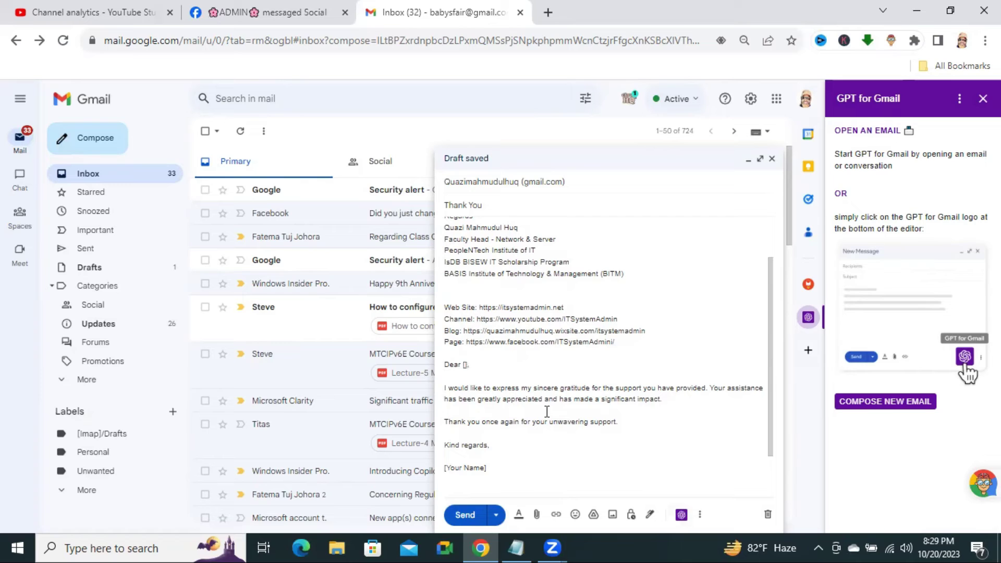
type("Quazi")
left_click_drag(487, 468, 443, 475)
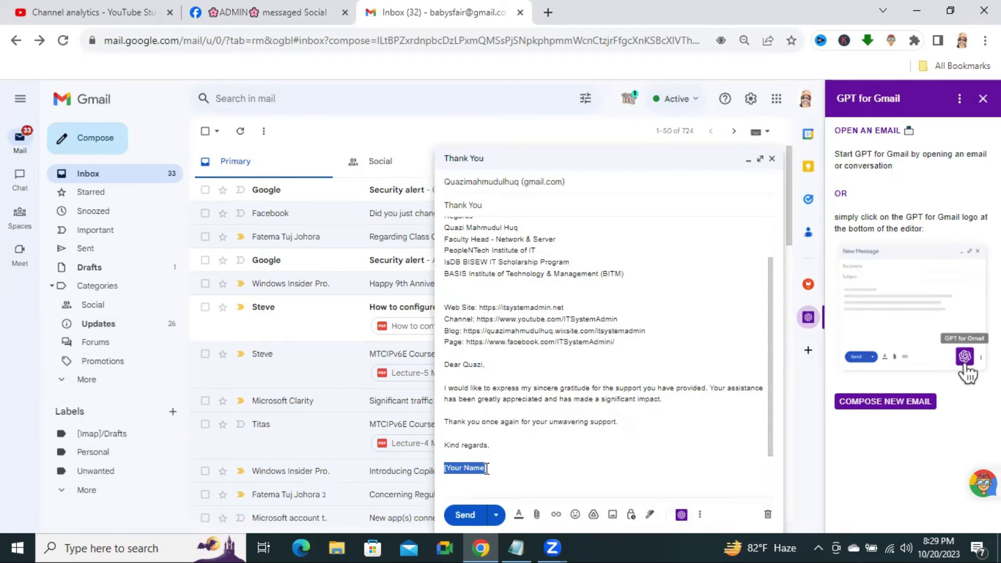
type("Mah")
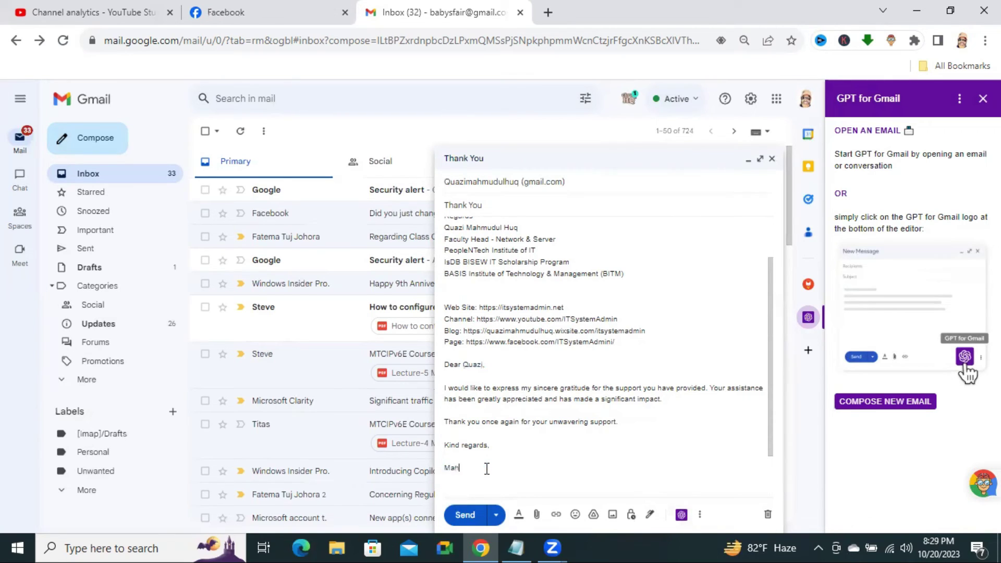
type("mud")
- Delete the 'Made with GPT for Gmail' badge from the draft, then send the thank-you email
scroll(776, 345, "down", 1)
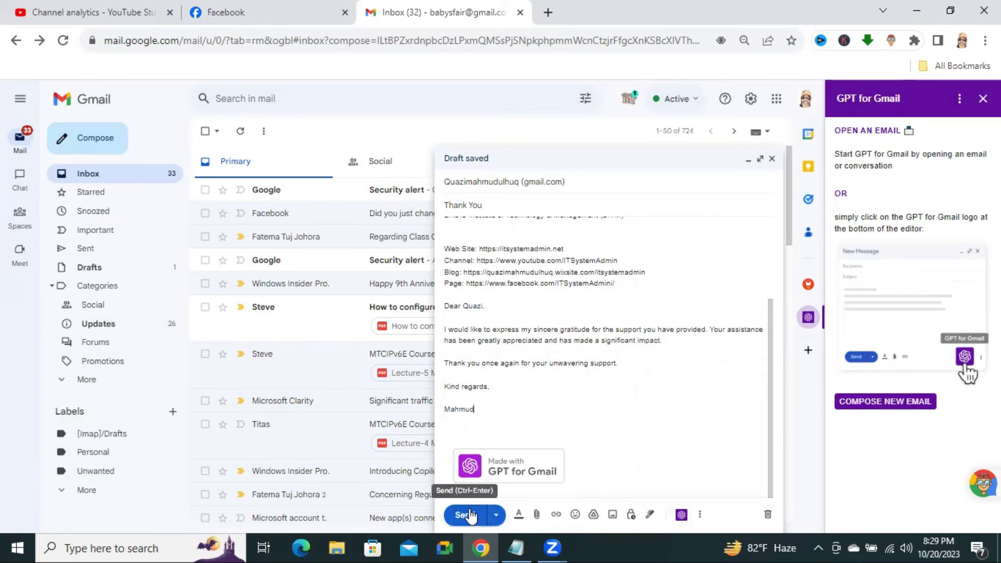
mouse_move(509, 493)
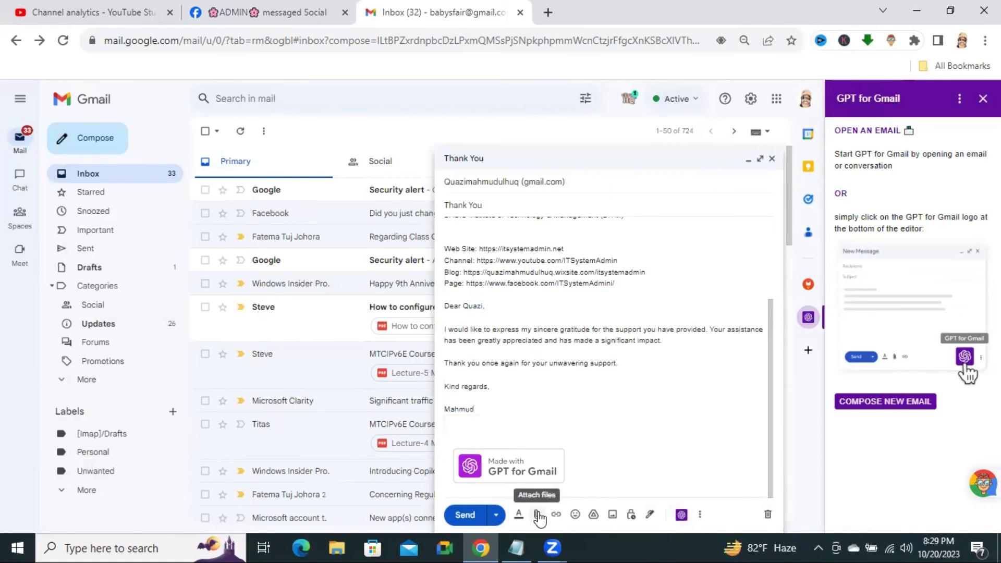
mouse_move(537, 431)
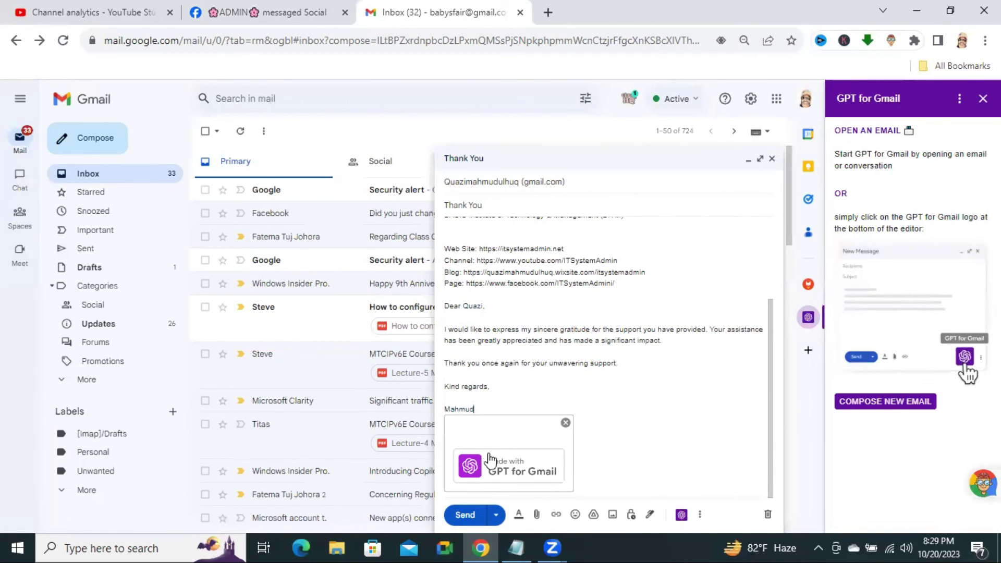
left_click(566, 423)
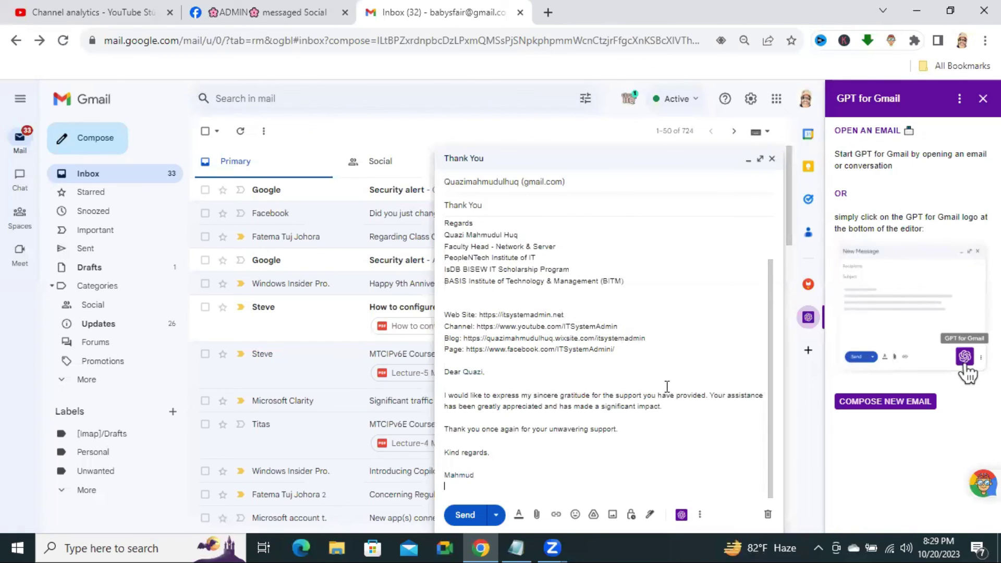
left_click(467, 516)
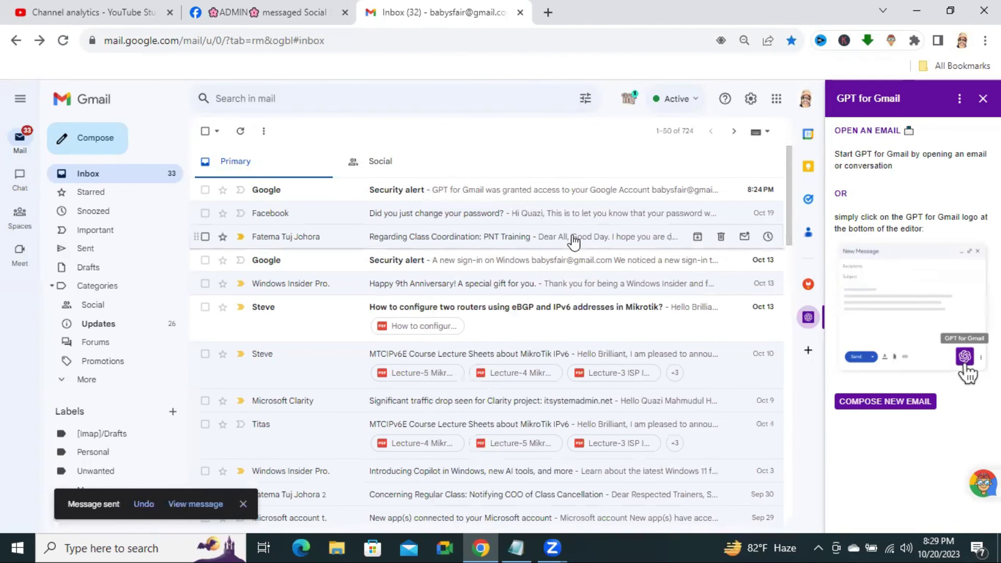